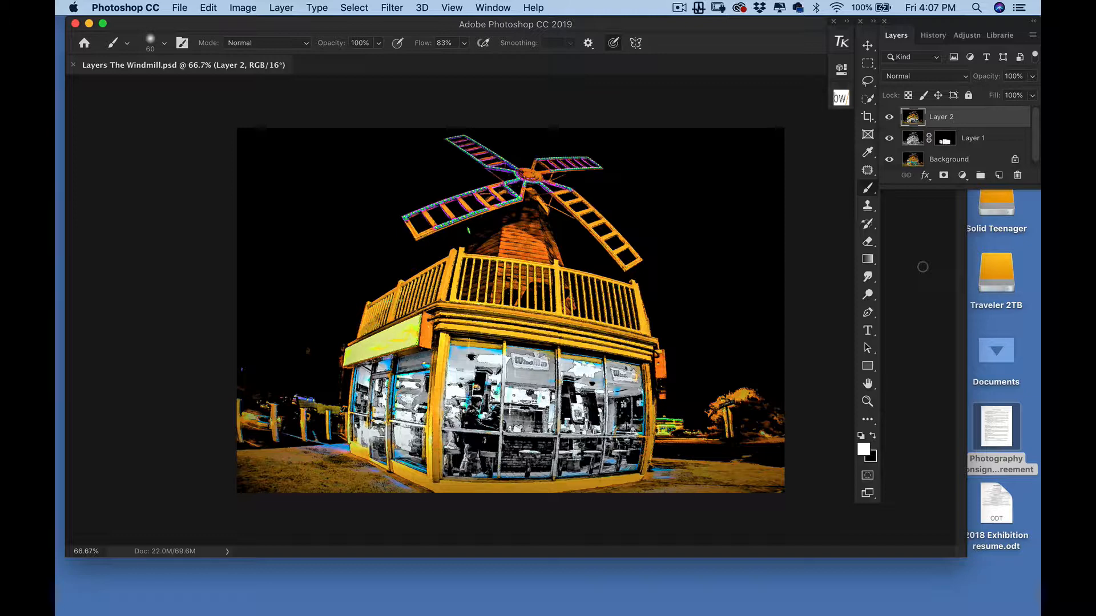
Hide Layer 2 and Layer 1, then delete Layer 1
click(889, 117)
click(889, 139)
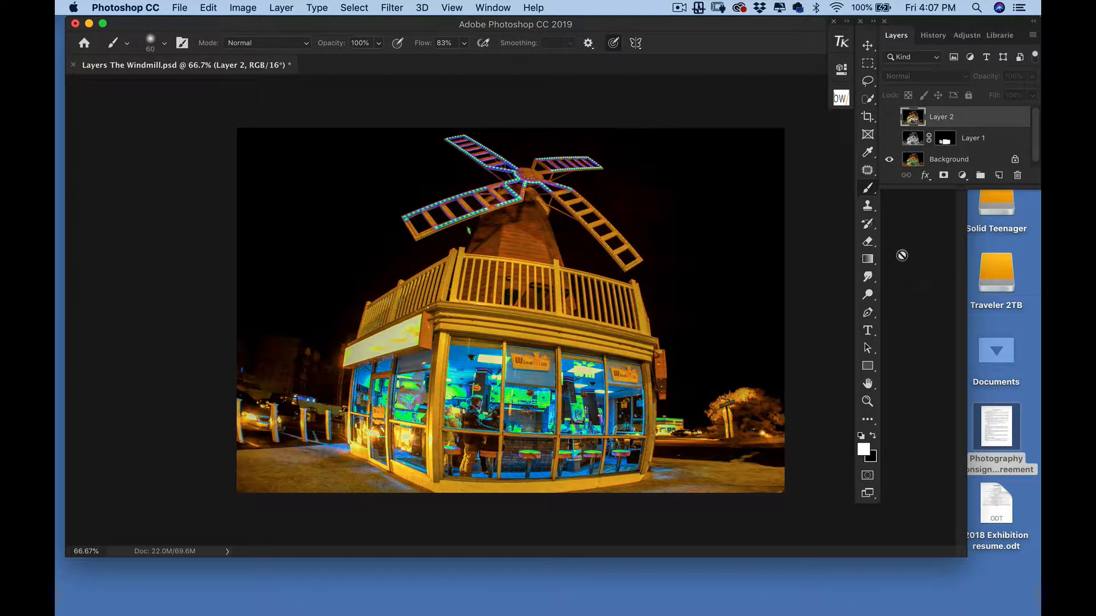
click(1013, 143)
drag(1013, 143, 1017, 176)
Delete Layer 2, leaving only the colour Background layer
click(1007, 119)
double_click(1007, 118)
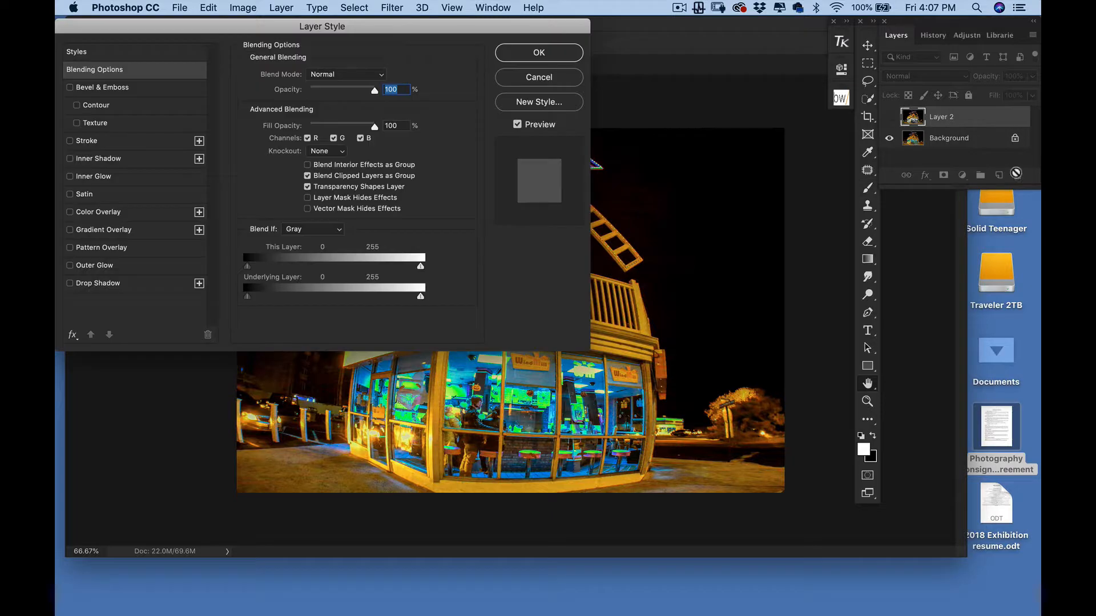
click(570, 85)
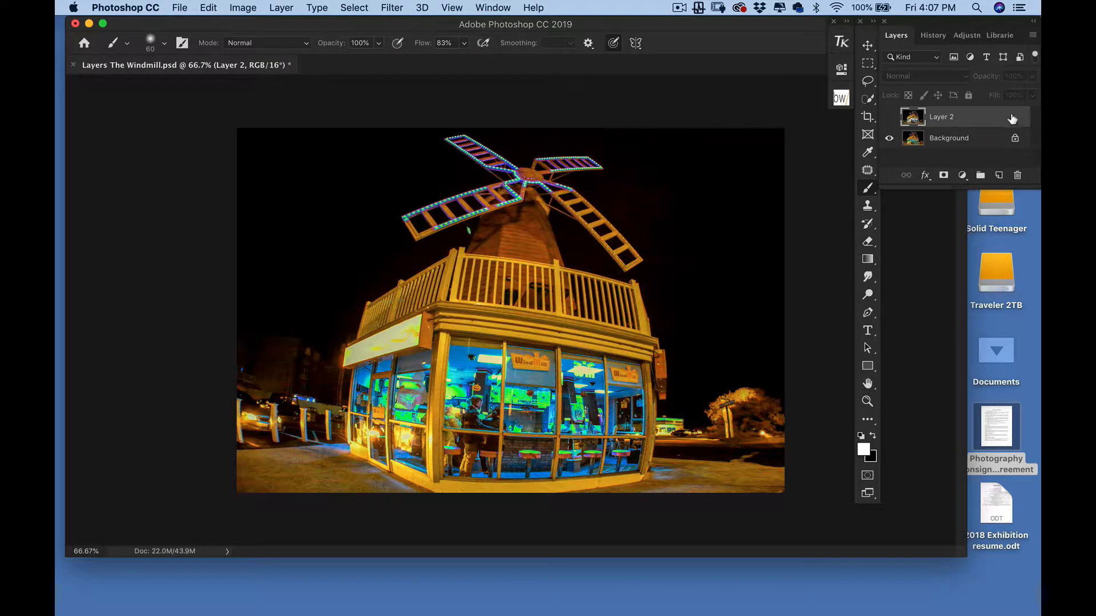
drag(1012, 120, 1017, 175)
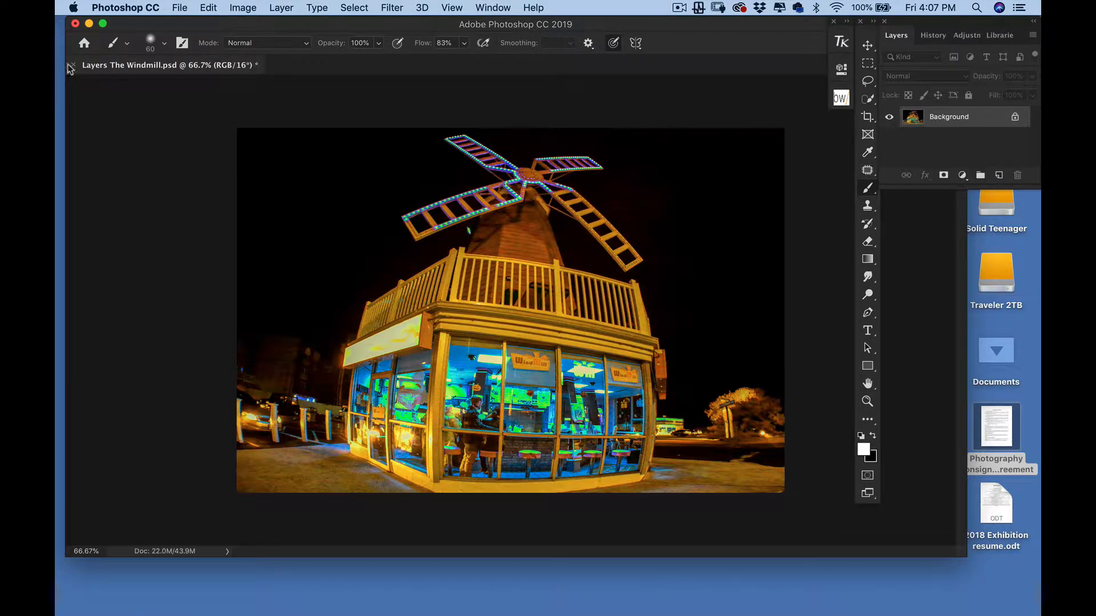
Open B&WThe Windmill.tif from the Desktop
click(179, 7)
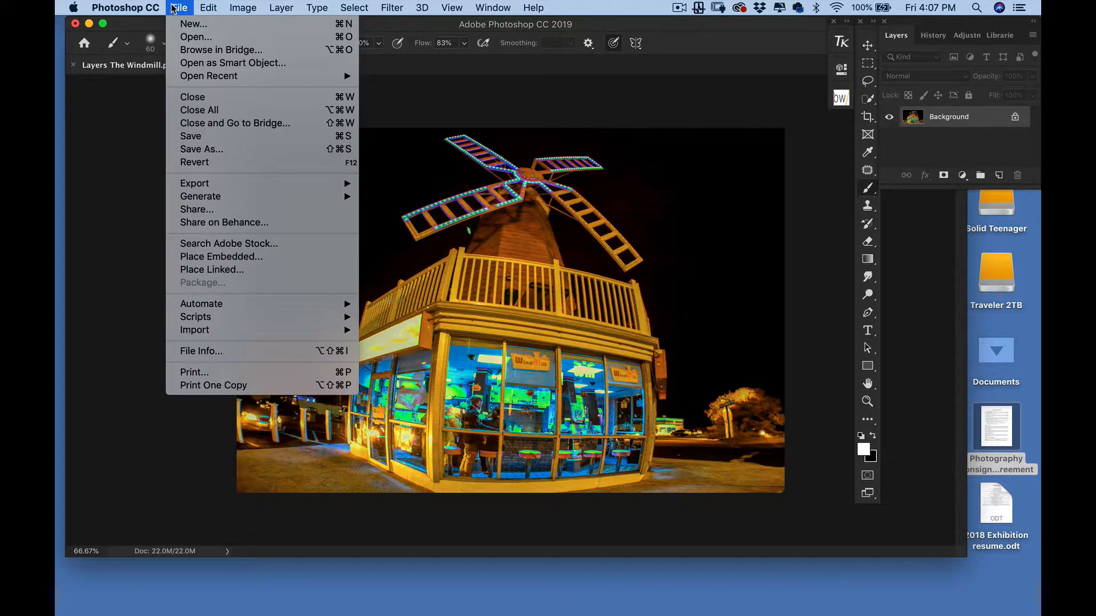
click(181, 37)
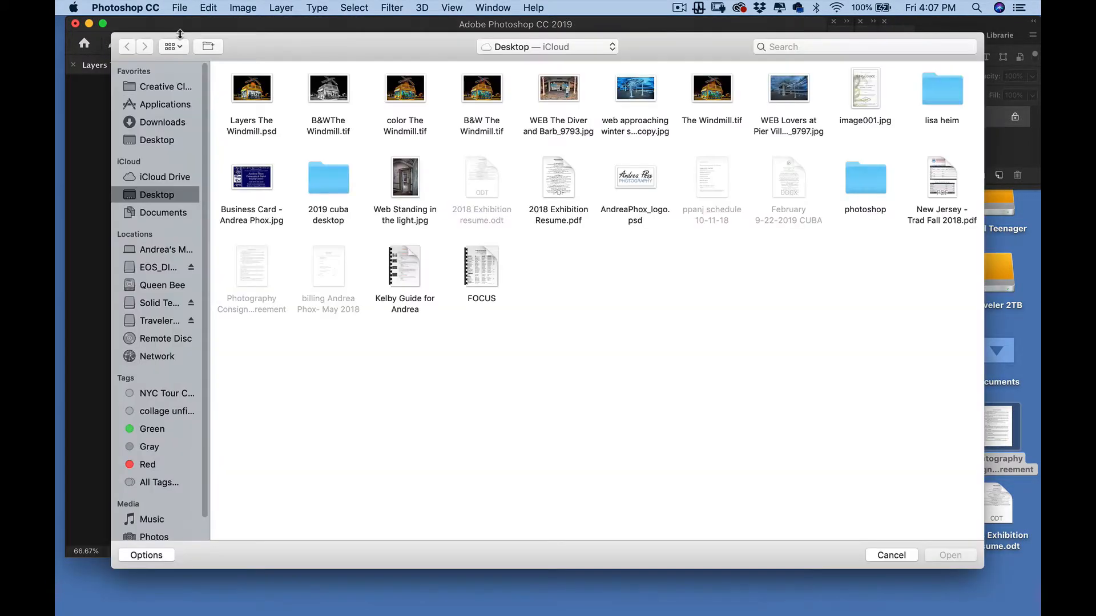
click(341, 78)
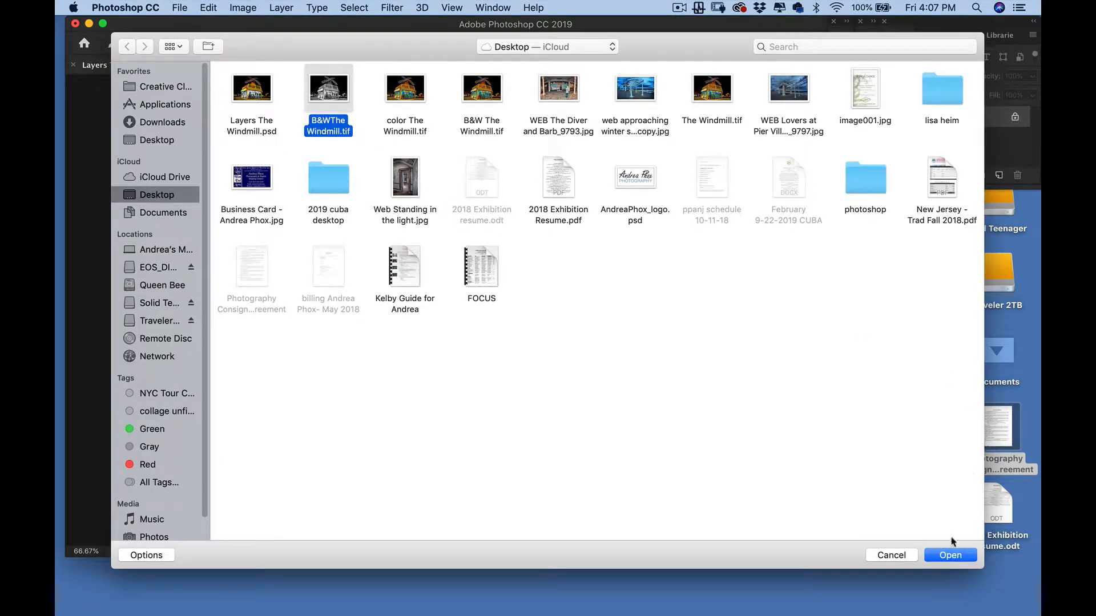
click(950, 556)
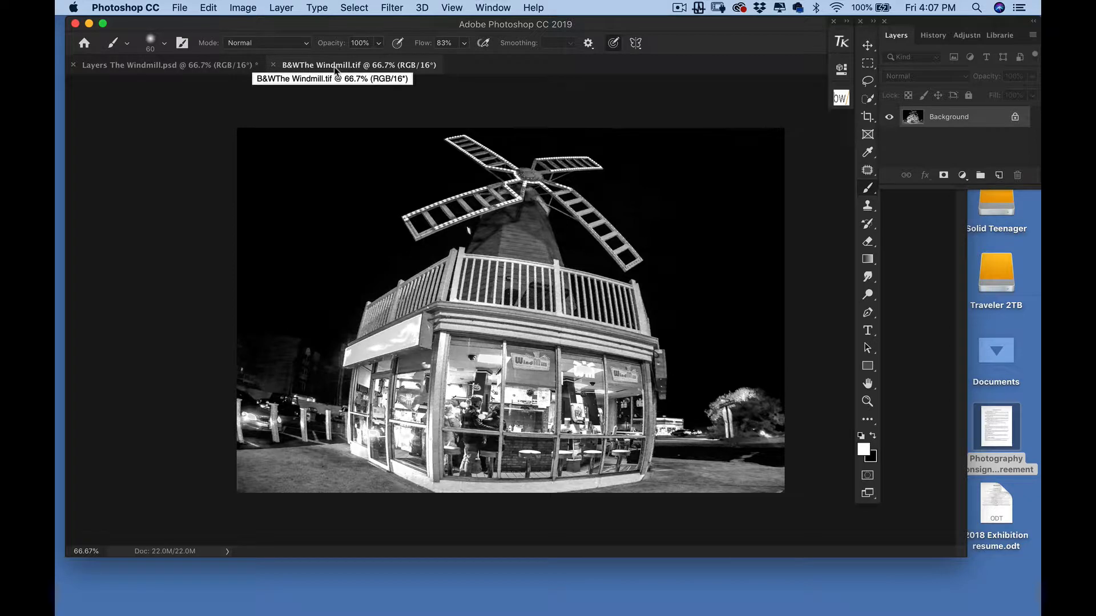
Compare the colour and B&W windmill documents, pick the Move tool, and return to Layers The Windmill.psd
click(199, 64)
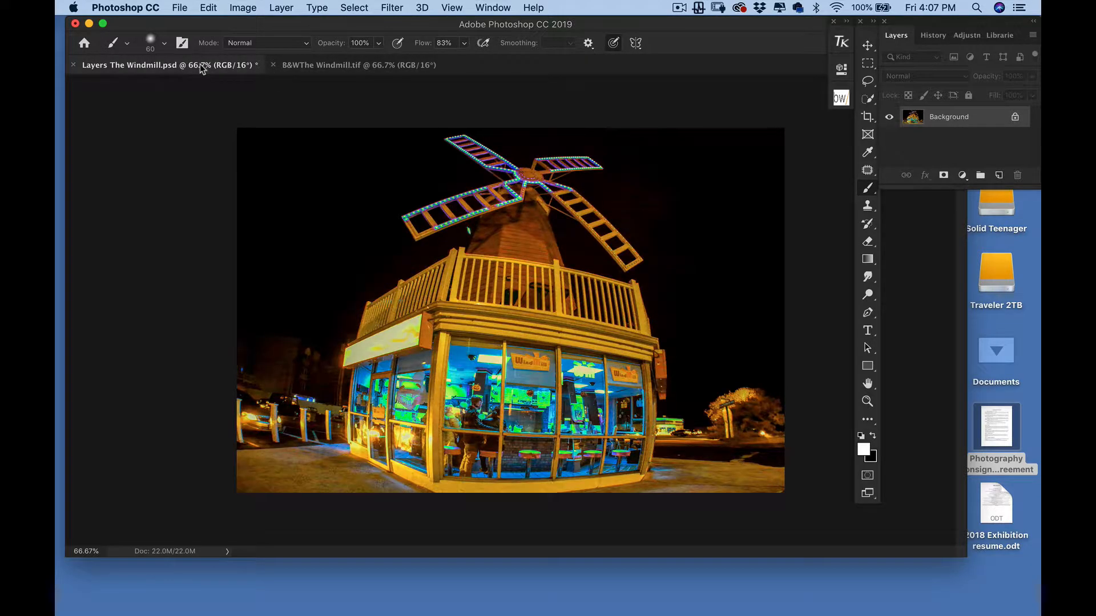
click(334, 63)
click(203, 60)
click(303, 65)
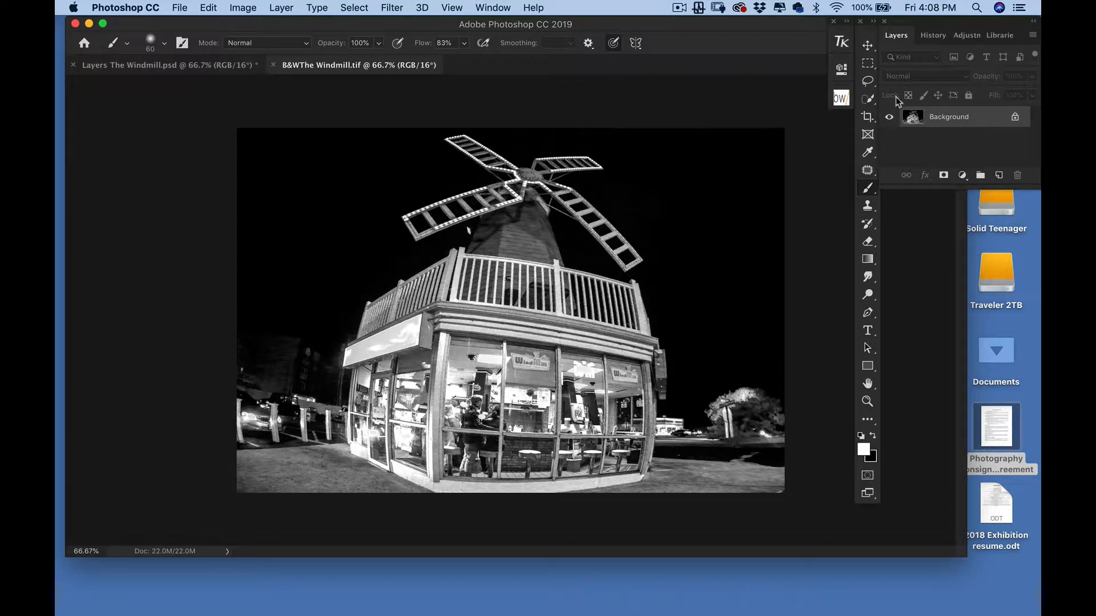
click(868, 46)
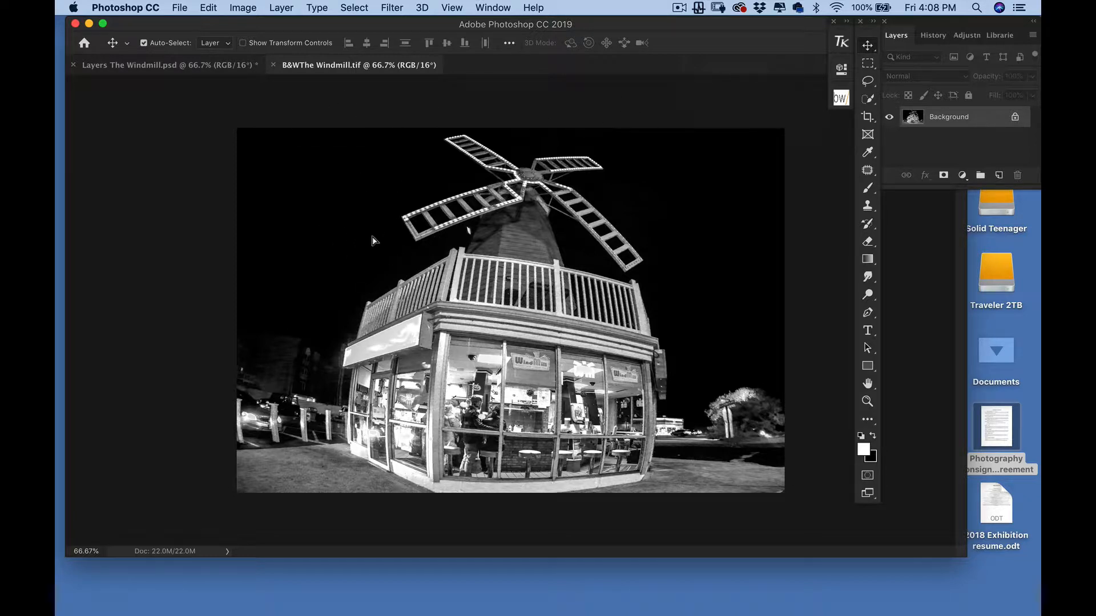
click(195, 66)
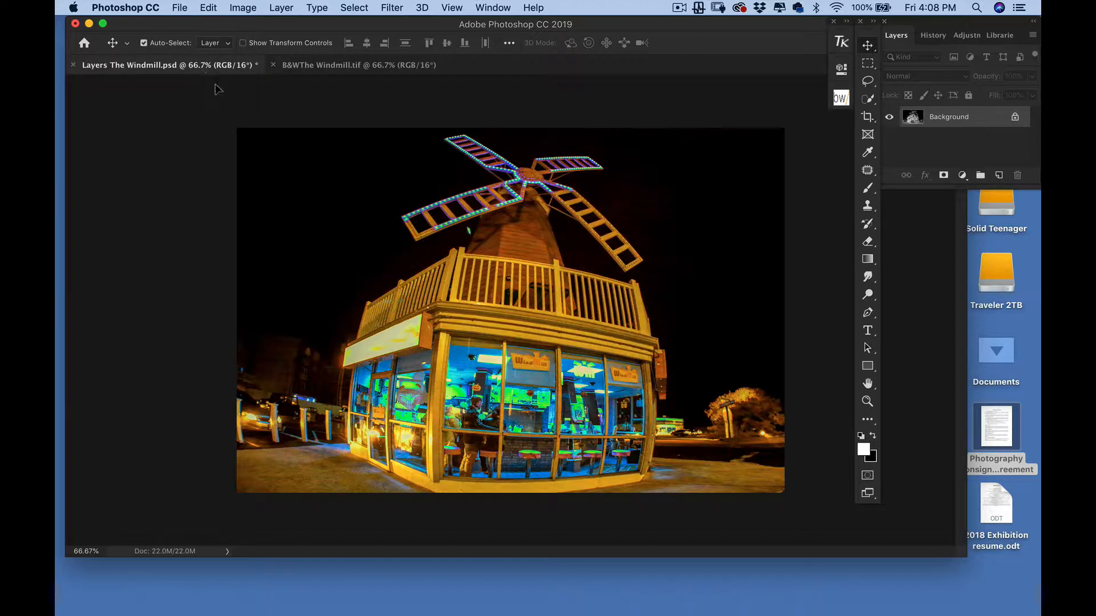
Paste the B&W windmill as Layer 1 and toggle its visibility against the colour Background
key(super+v)
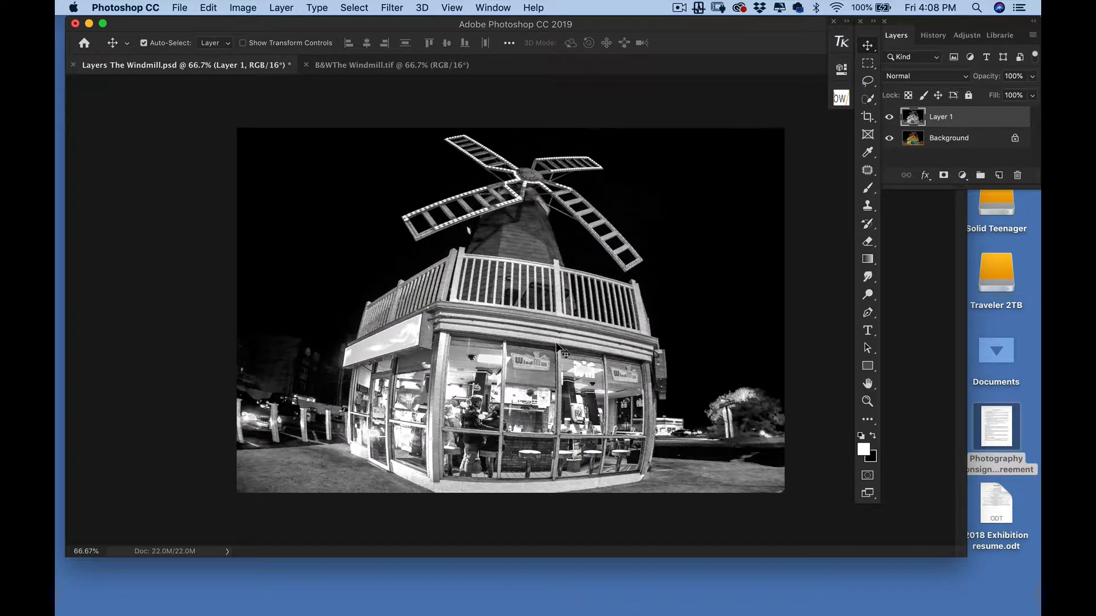
click(889, 118)
click(890, 118)
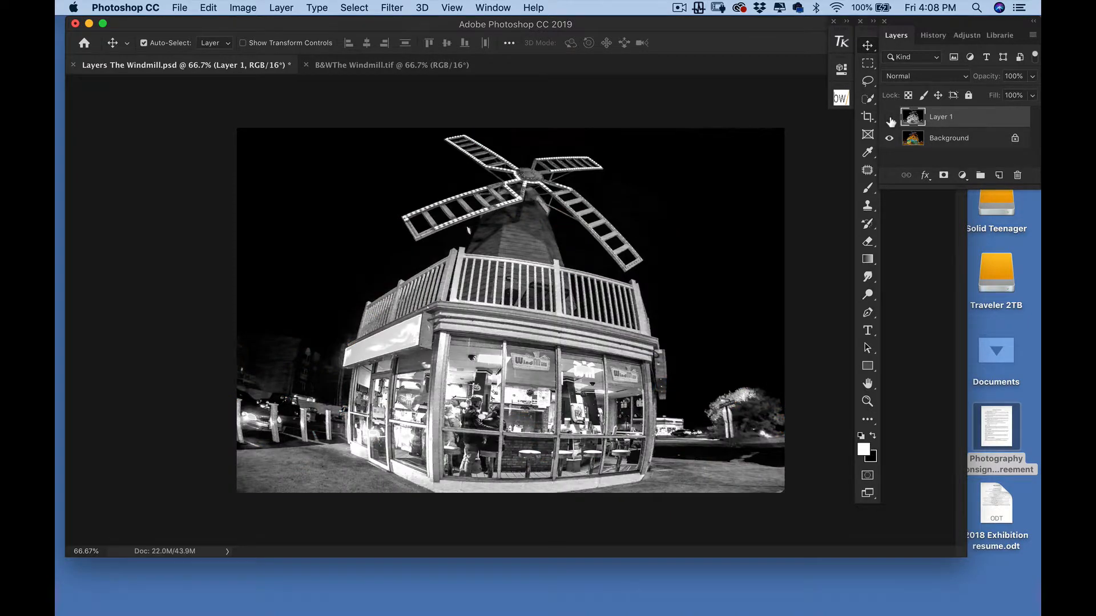
click(890, 118)
click(890, 118)
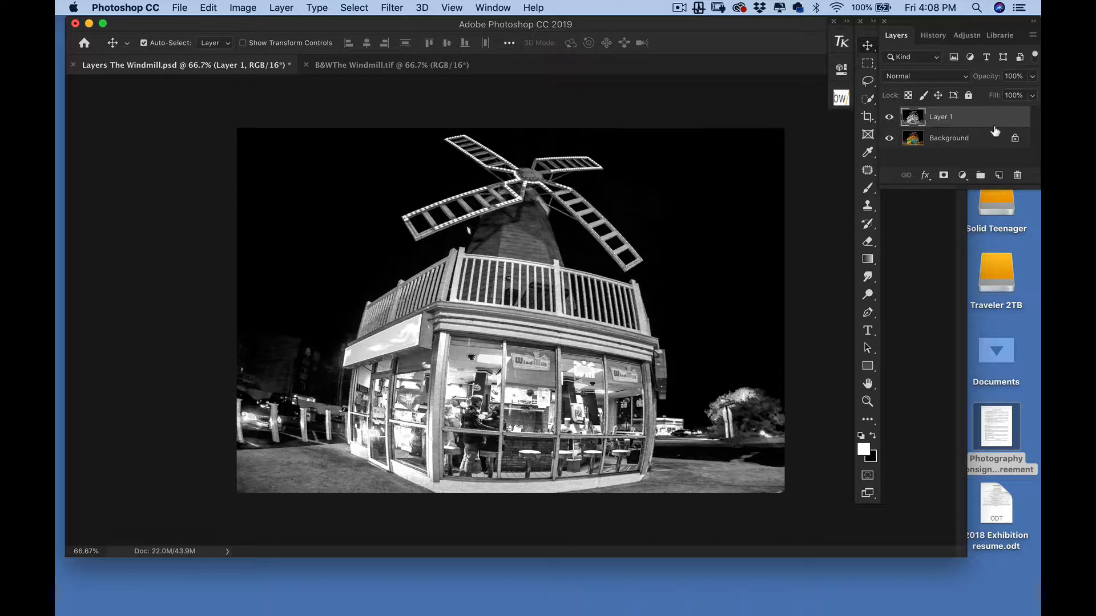
Add a white mask to Layer 1, set a 2% hardness brush, and make black the foreground colour
click(944, 177)
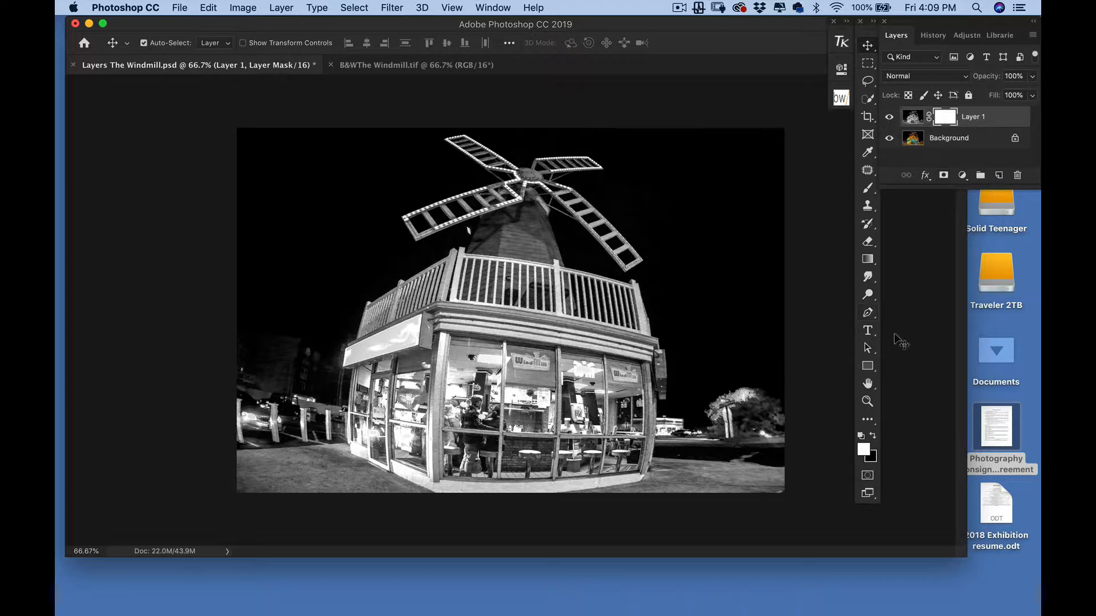
click(868, 189)
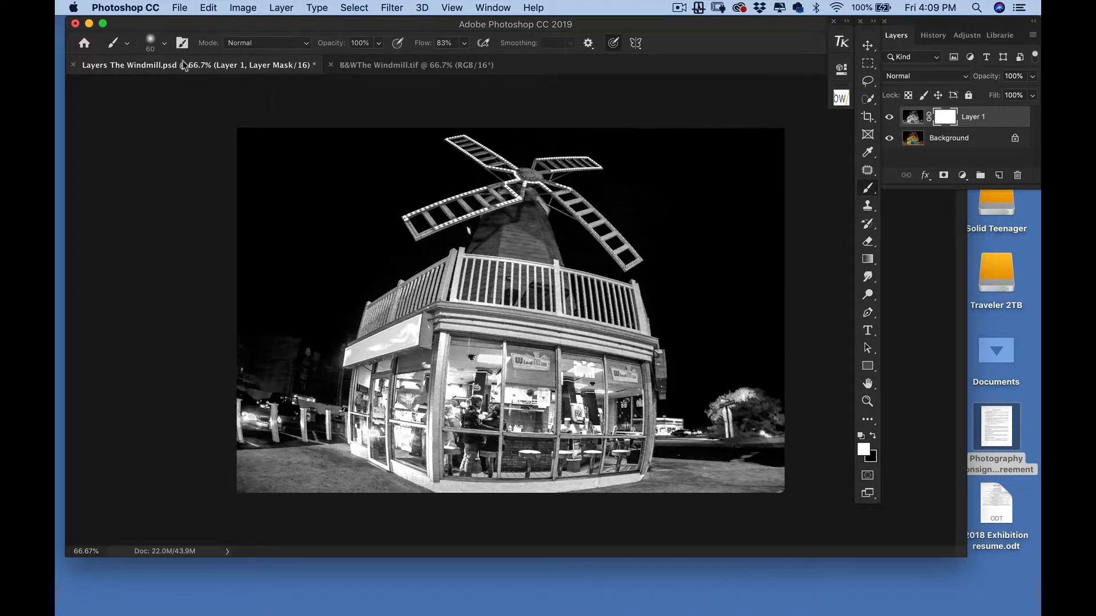
click(165, 44)
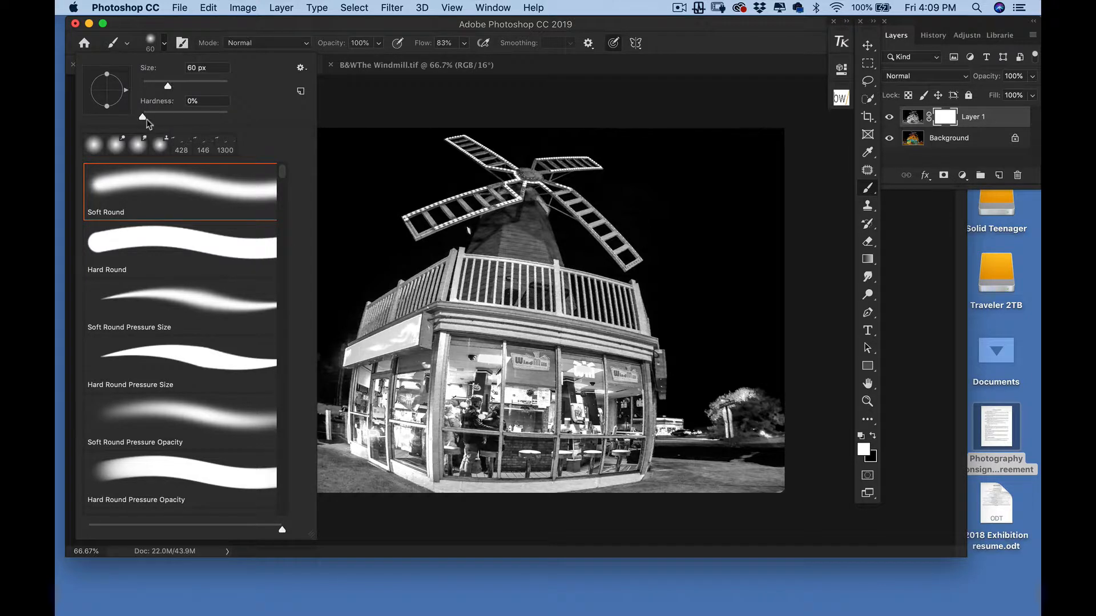
drag(143, 117, 144, 117)
click(248, 25)
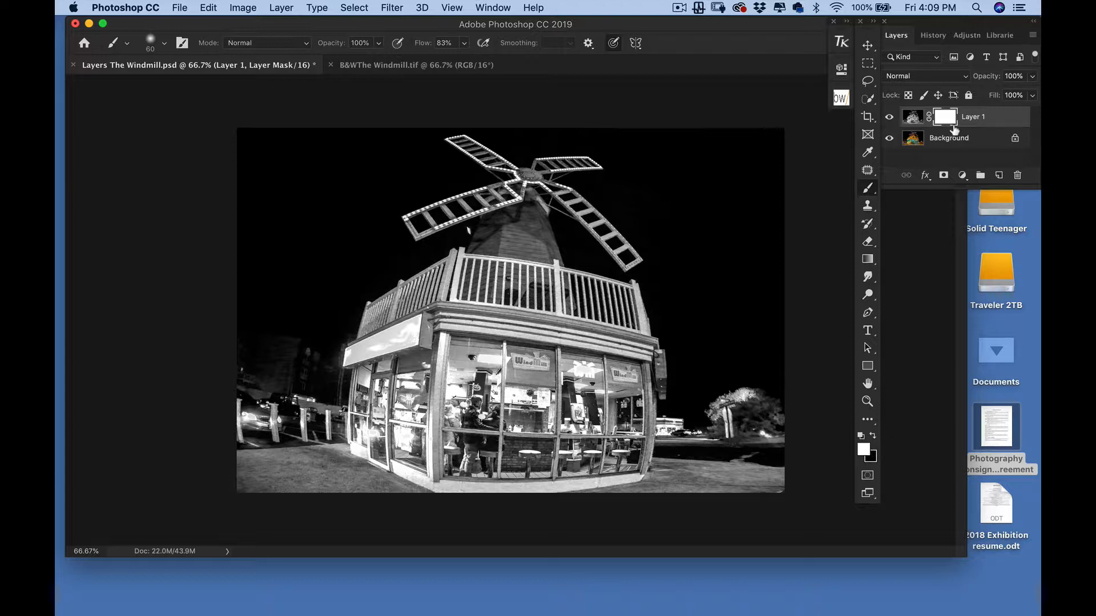
click(873, 437)
Paint black on the mask over the front window, lowering brush opacity to 68% for the lower window
mouse_move(485, 400)
mouse_down()
mouse_move(545, 398)
mouse_move(471, 376)
mouse_move(559, 376)
mouse_move(531, 354)
mouse_up()
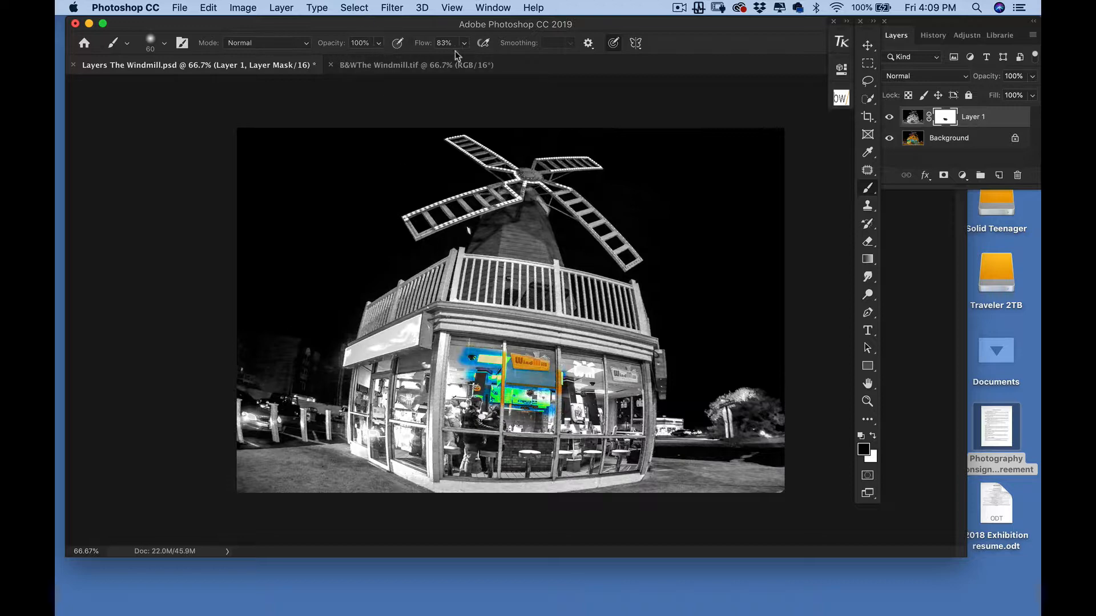
click(378, 44)
drag(360, 62, 358, 61)
mouse_move(488, 436)
mouse_down()
mouse_move(531, 433)
mouse_move(512, 420)
mouse_move(570, 417)
mouse_move(596, 380)
mouse_up()
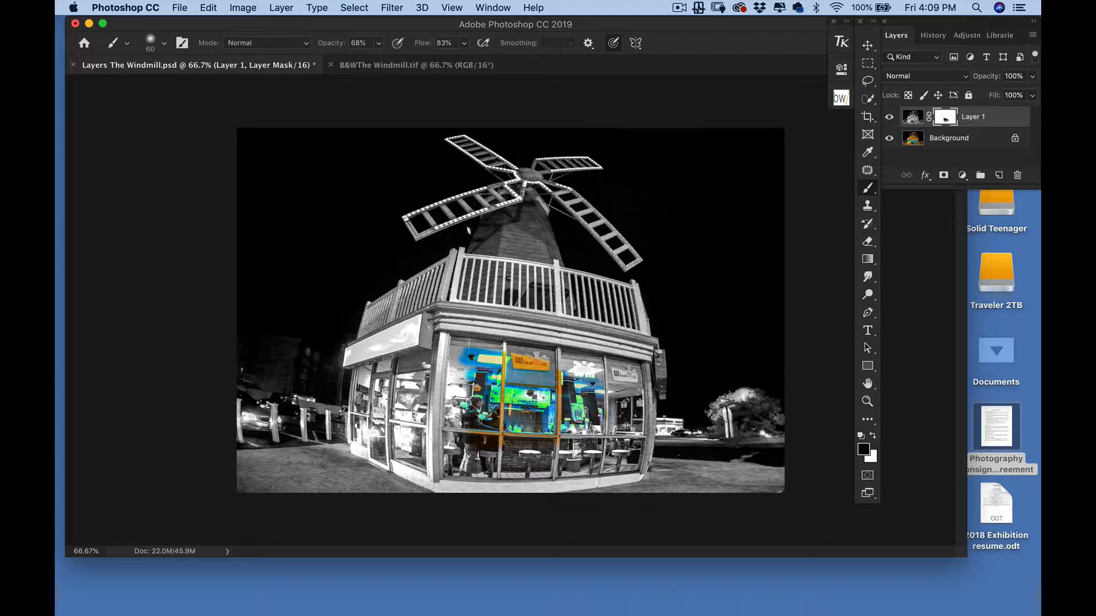
Raise brush opacity back to 100%, reveal colour in the upper panes, and switch to white
click(375, 43)
drag(376, 59, 399, 59)
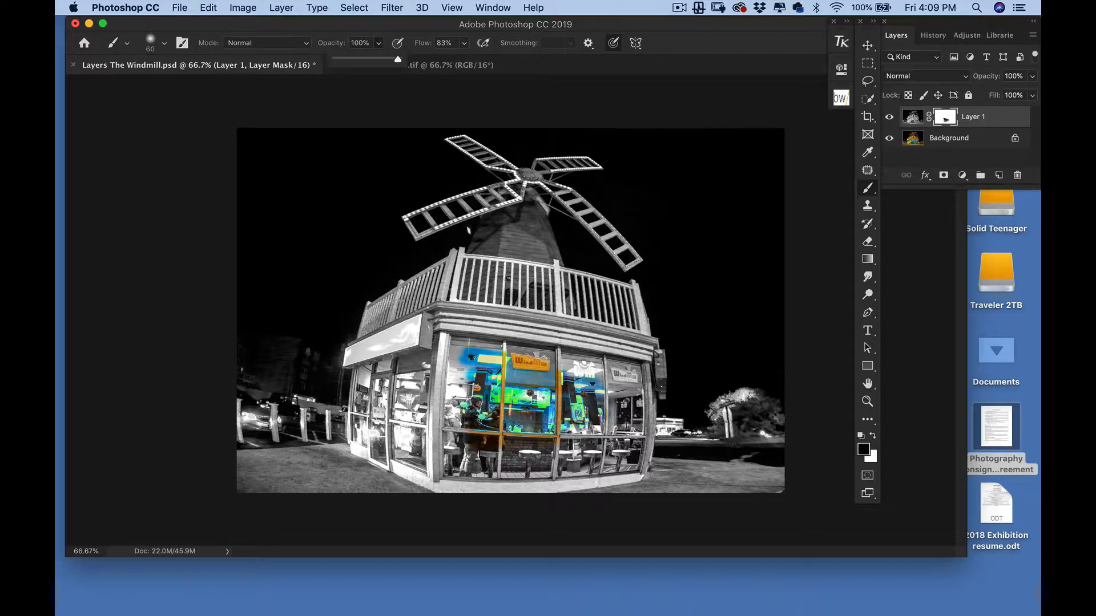
mouse_move(588, 370)
mouse_down()
mouse_move(453, 351)
mouse_move(444, 451)
mouse_move(491, 482)
mouse_move(556, 479)
mouse_move(599, 464)
mouse_move(587, 442)
mouse_move(605, 411)
mouse_move(636, 400)
mouse_move(613, 365)
mouse_move(557, 360)
mouse_move(611, 392)
mouse_up()
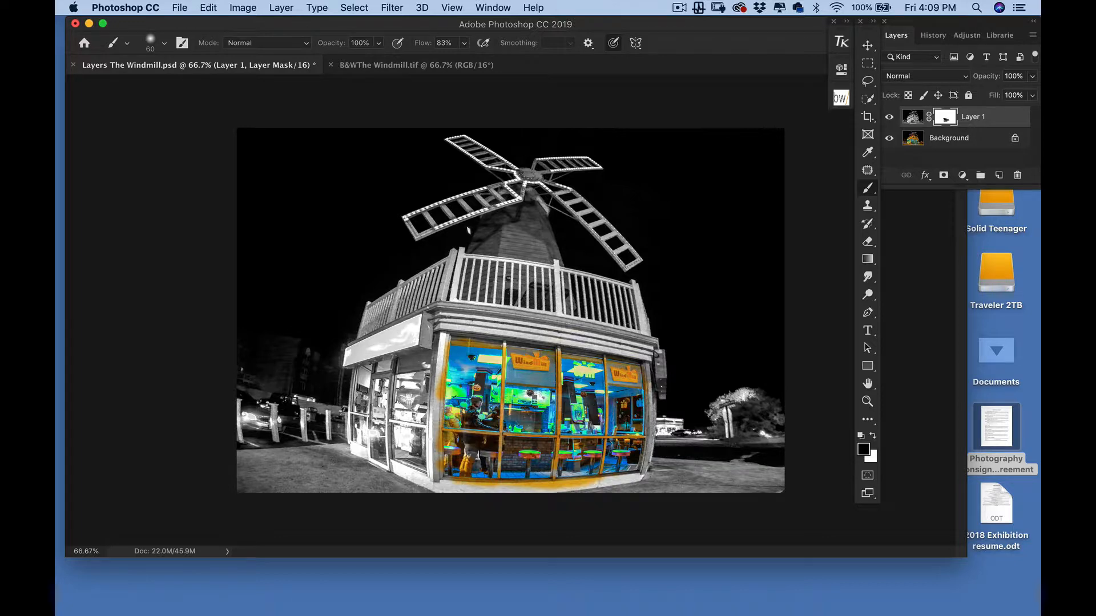
click(873, 435)
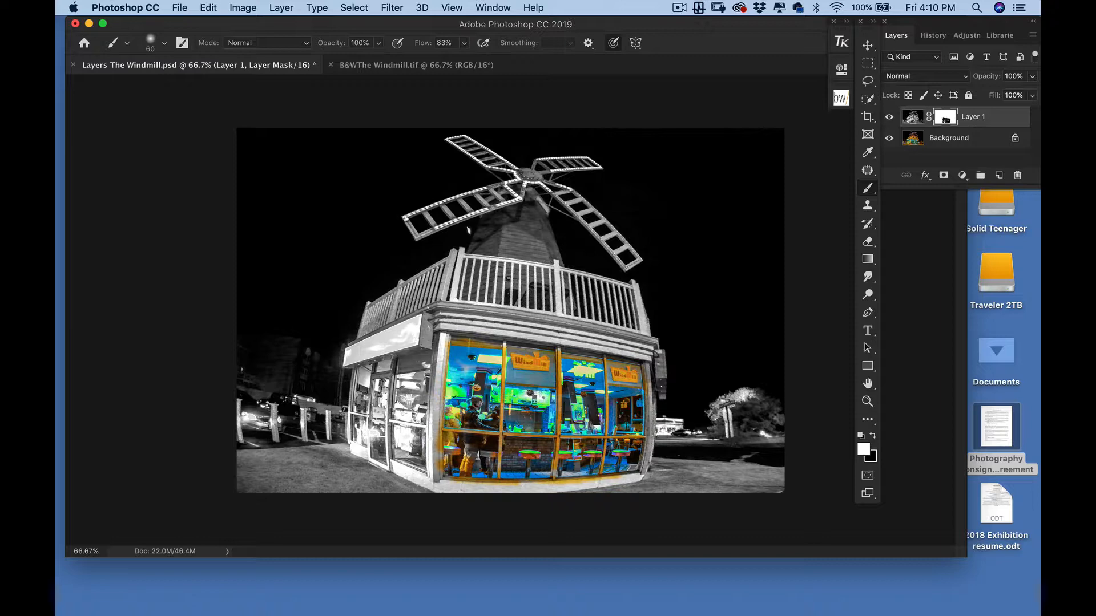
Hide the orange spill on the lower-left frame and reveal colour in the left-side window
drag(433, 467, 432, 448)
key(x)
mouse_move(411, 385)
mouse_down()
mouse_move(403, 382)
mouse_move(402, 451)
mouse_move(425, 434)
mouse_move(428, 377)
mouse_move(424, 473)
mouse_move(380, 399)
mouse_move(374, 434)
mouse_move(380, 385)
mouse_move(362, 379)
mouse_move(358, 439)
mouse_move(368, 408)
mouse_move(370, 425)
mouse_up()
Remove stray colour from the white corner pillar, then drag Layer 1's mask to the trash
key(x)
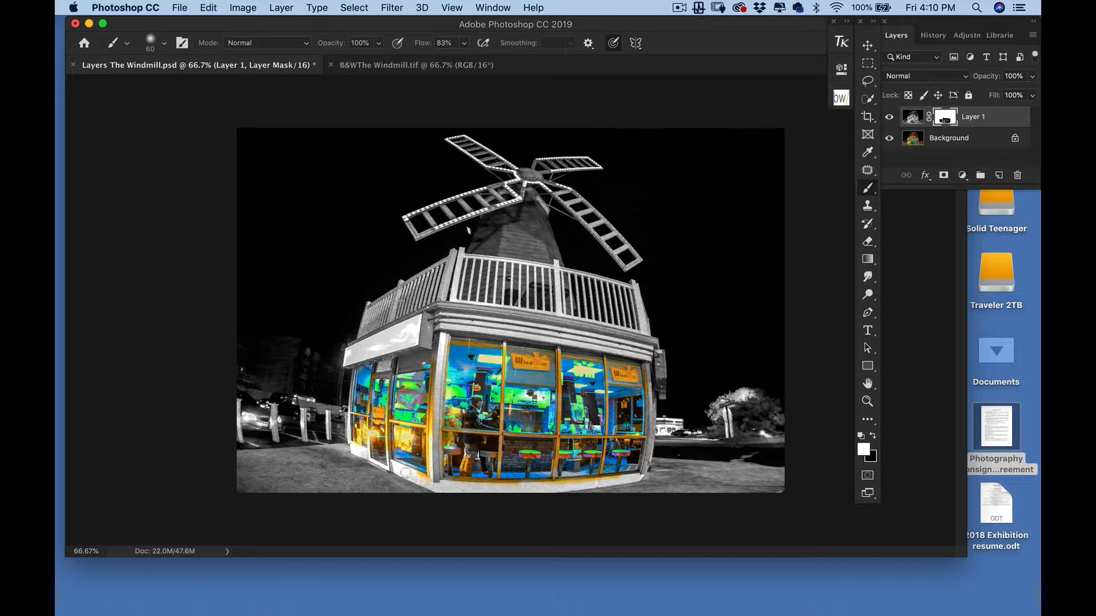
mouse_move(436, 401)
mouse_down()
mouse_move(433, 443)
mouse_move(433, 376)
mouse_up()
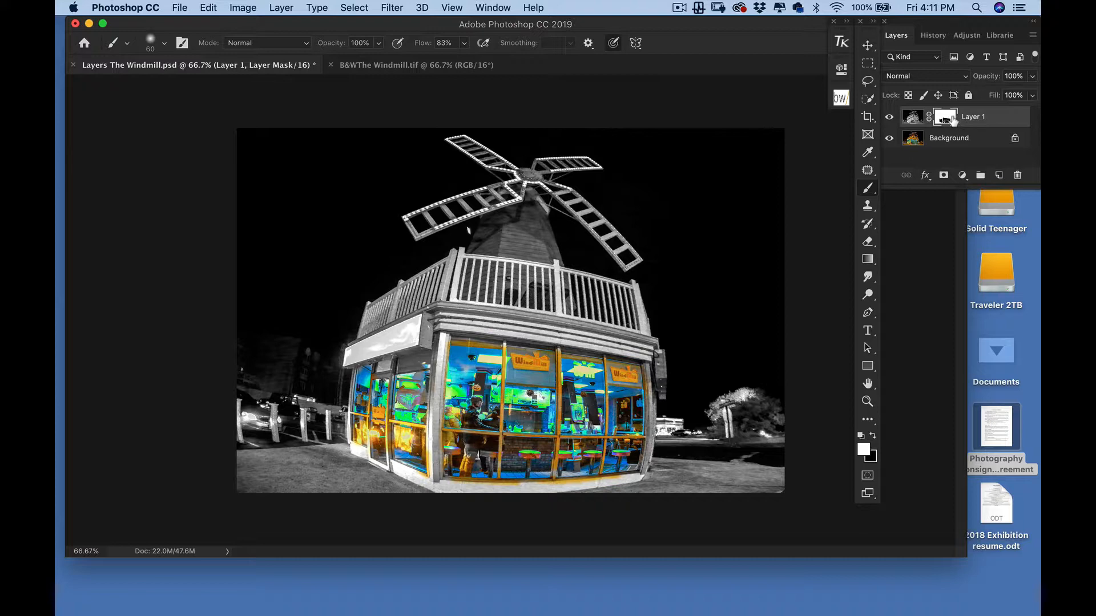
drag(949, 120, 1017, 175)
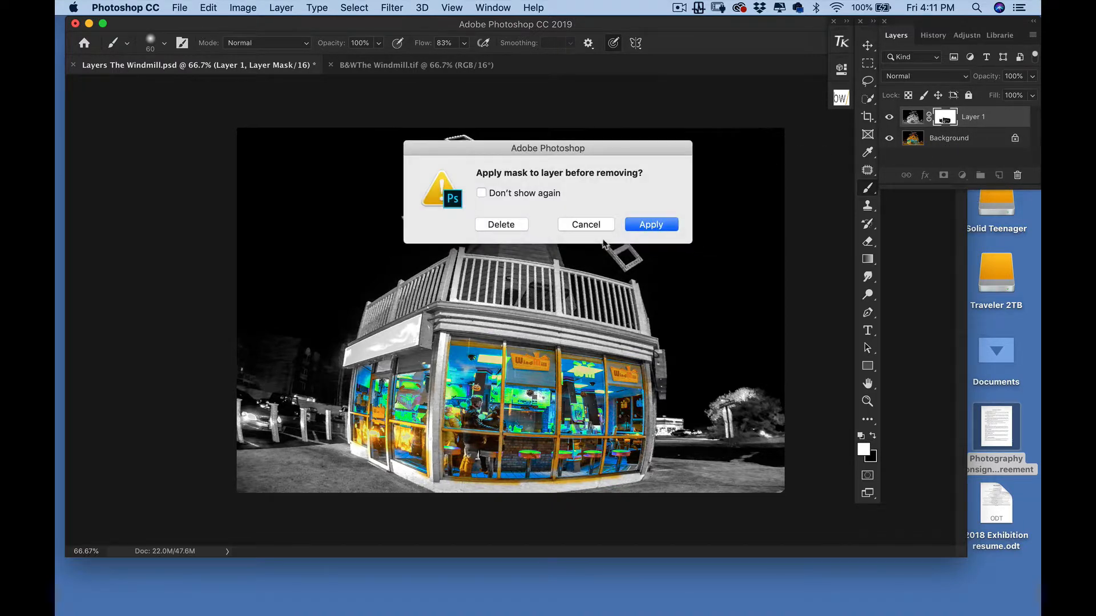
Discard the old mask without applying it and give Layer 1 an all-black hide-all mask
click(500, 226)
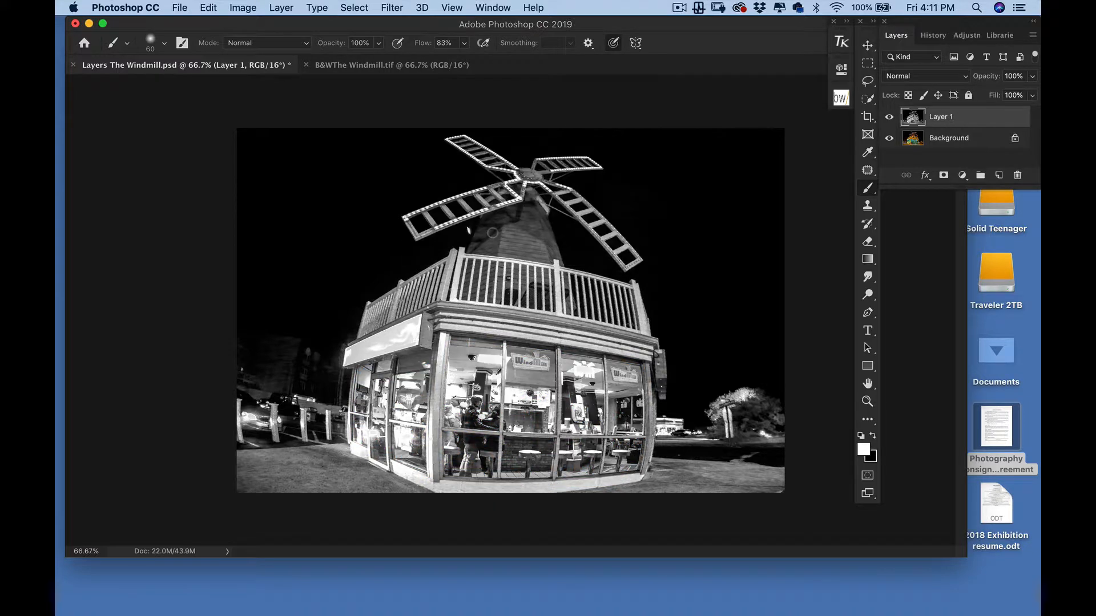
click(889, 118)
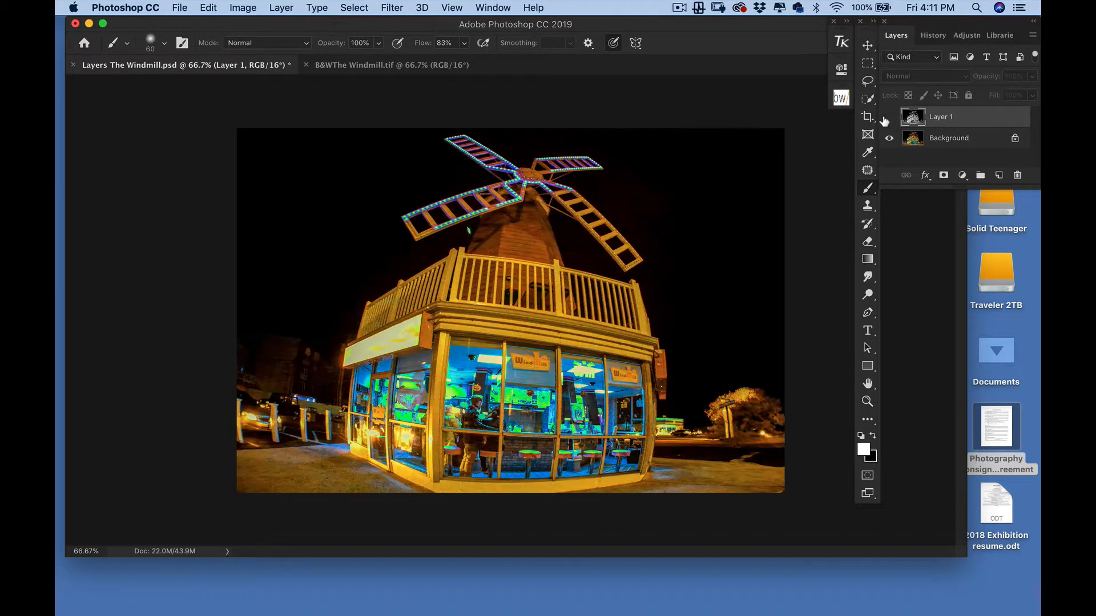
click(889, 118)
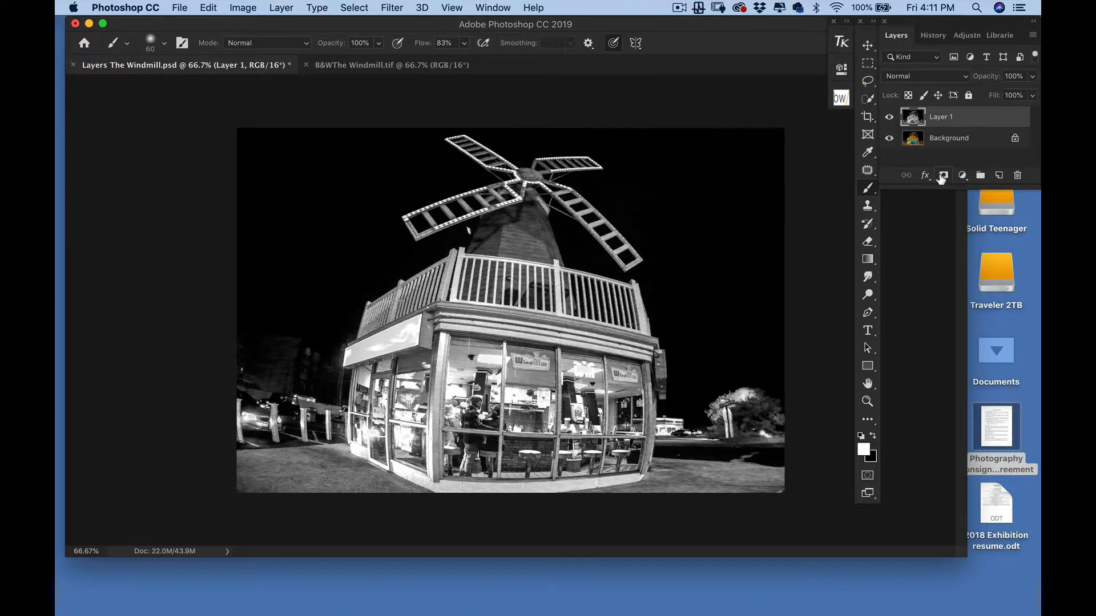
alt+click(943, 176)
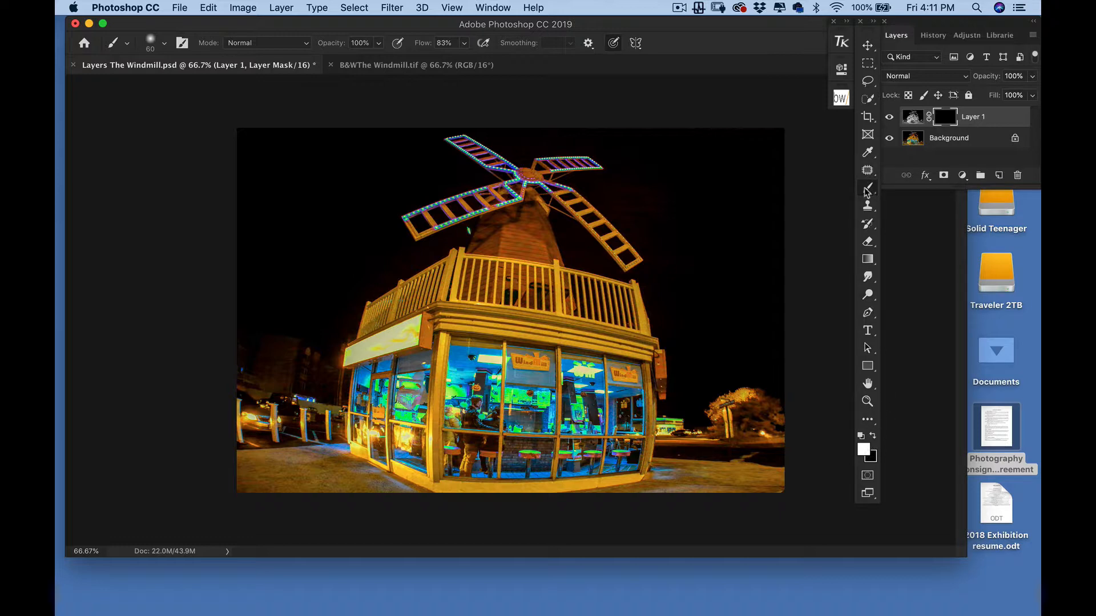
Paint white on the mask to turn the front windows and railing area black and white
mouse_move(553, 375)
mouse_down()
mouse_move(496, 368)
mouse_move(466, 349)
mouse_move(576, 380)
mouse_move(602, 374)
mouse_move(588, 368)
mouse_move(614, 383)
mouse_move(621, 428)
mouse_move(631, 400)
mouse_move(594, 411)
mouse_move(574, 434)
mouse_move(545, 411)
mouse_move(502, 428)
mouse_move(463, 394)
mouse_move(454, 355)
mouse_move(452, 445)
mouse_move(474, 468)
mouse_move(525, 477)
mouse_move(480, 462)
mouse_move(525, 454)
mouse_move(571, 461)
mouse_move(548, 471)
mouse_move(628, 465)
mouse_move(595, 447)
mouse_move(637, 399)
mouse_move(631, 375)
mouse_move(615, 370)
mouse_up()
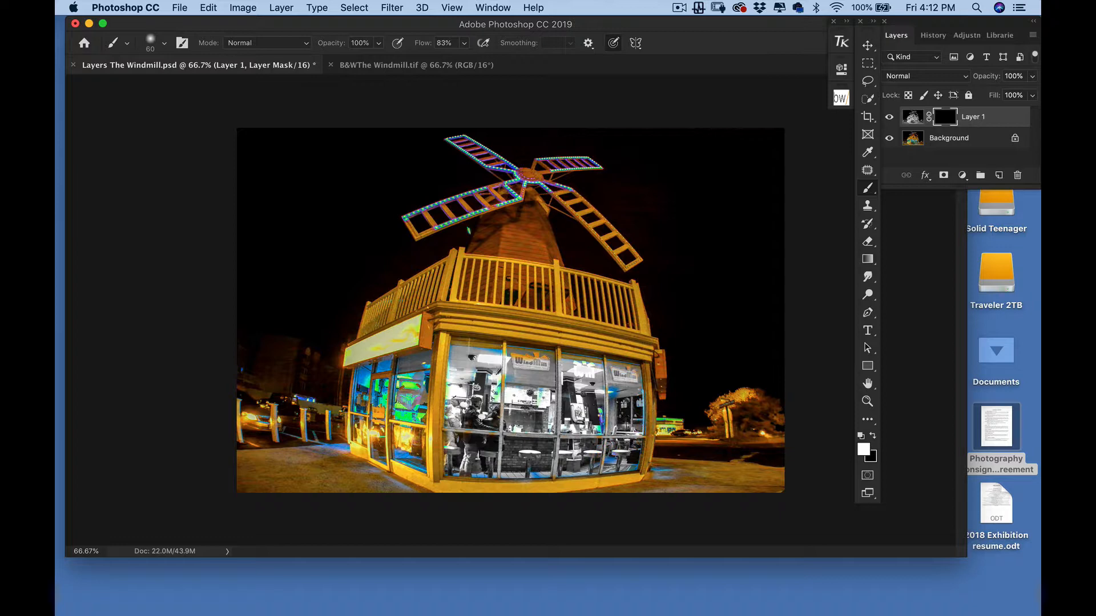
mouse_move(530, 344)
mouse_down()
mouse_move(561, 292)
mouse_move(560, 303)
mouse_up()
key(x)
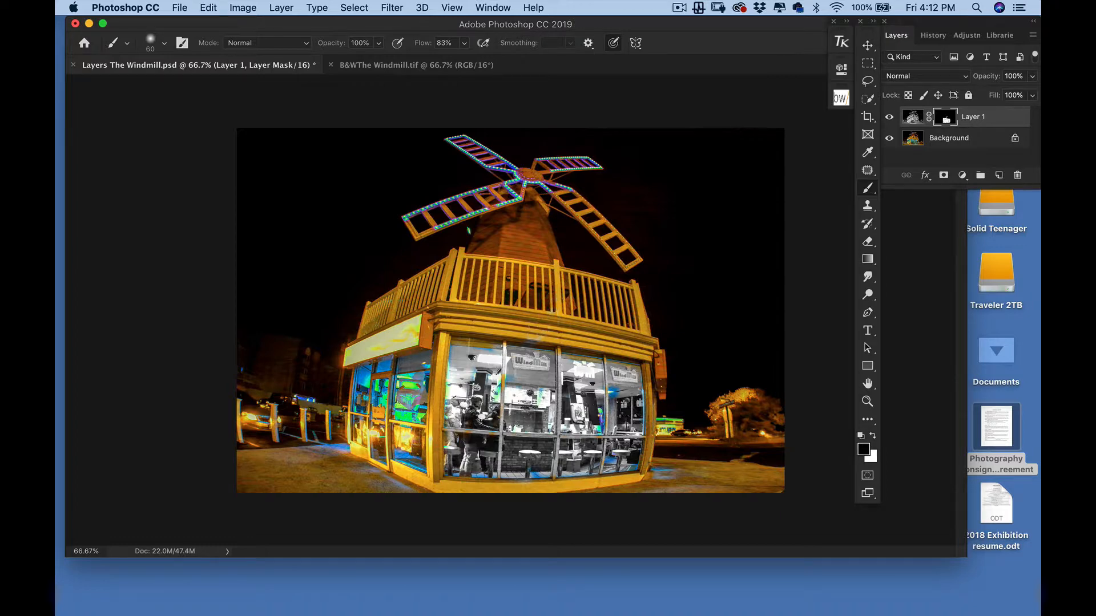
key(x)
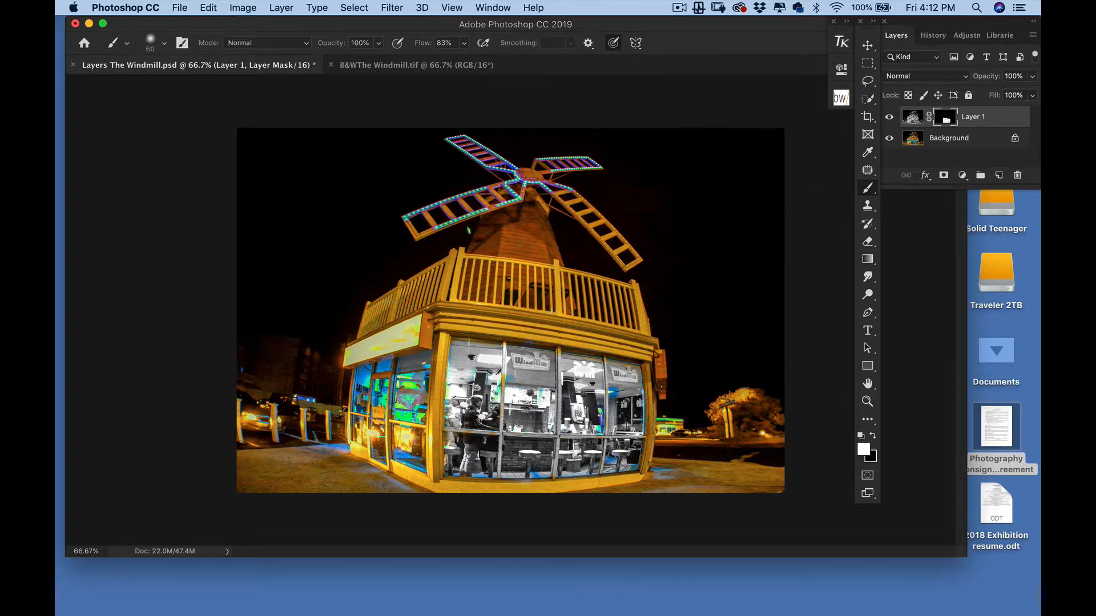
Turn the left window and door panes black and white, touching up edges
mouse_move(404, 388)
mouse_down()
mouse_move(407, 419)
mouse_move(421, 411)
mouse_move(425, 435)
mouse_move(410, 451)
mouse_move(391, 402)
mouse_move(365, 399)
mouse_move(361, 441)
mouse_move(381, 368)
mouse_move(361, 375)
mouse_move(374, 388)
mouse_move(421, 373)
mouse_move(429, 460)
mouse_up()
key(x)
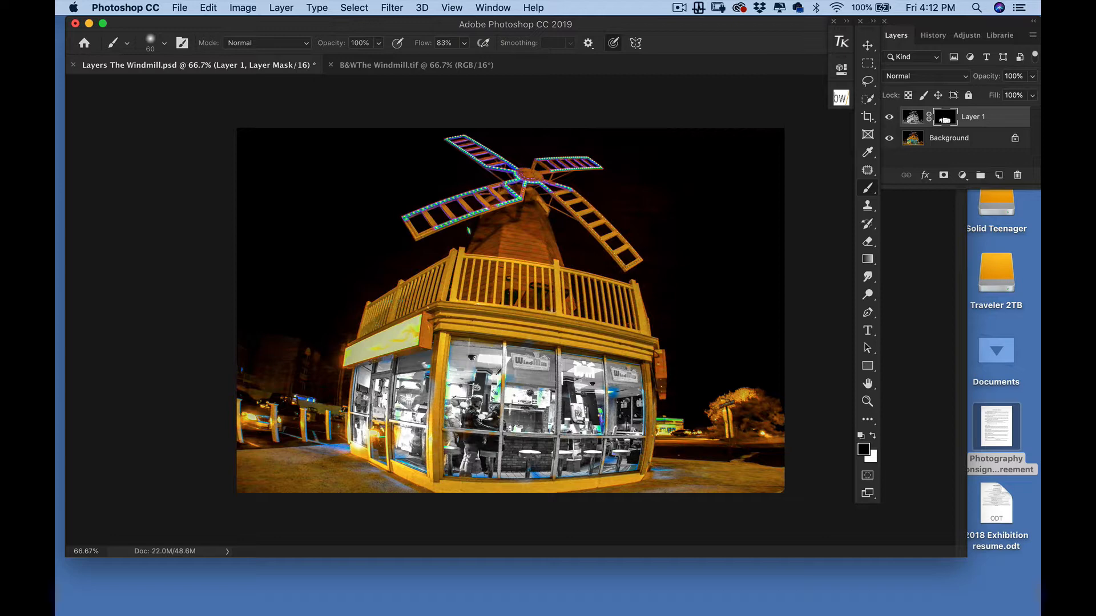
key(x)
mouse_move(383, 432)
mouse_down()
mouse_move(400, 441)
mouse_move(374, 443)
mouse_up()
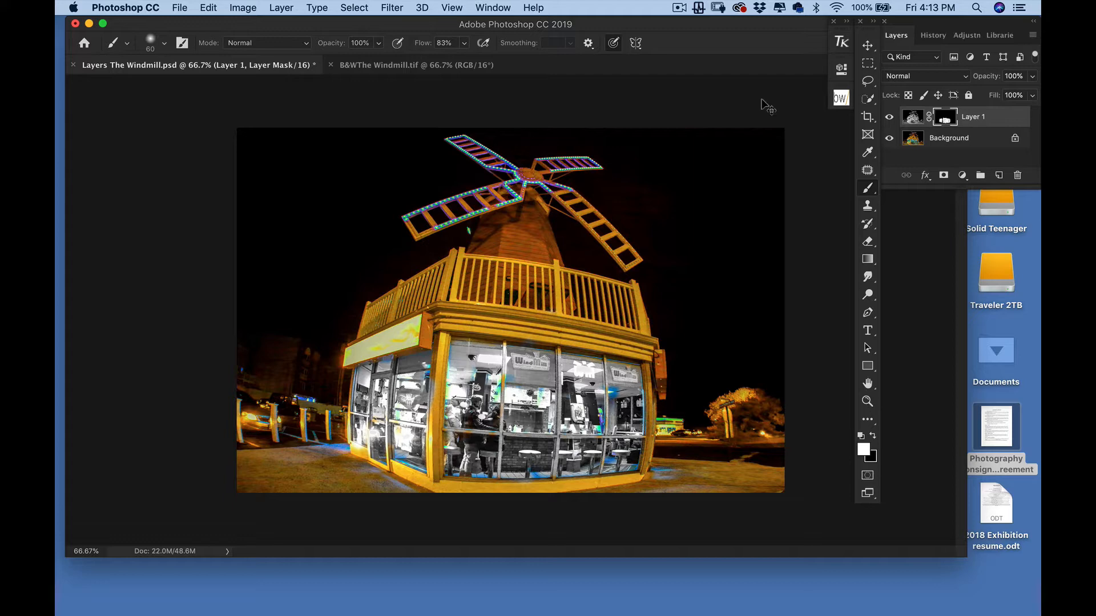
Stamp all visible layers into a new top Layer 2 with Cmd+Option+Shift+E
key(super+shift+alt+e)
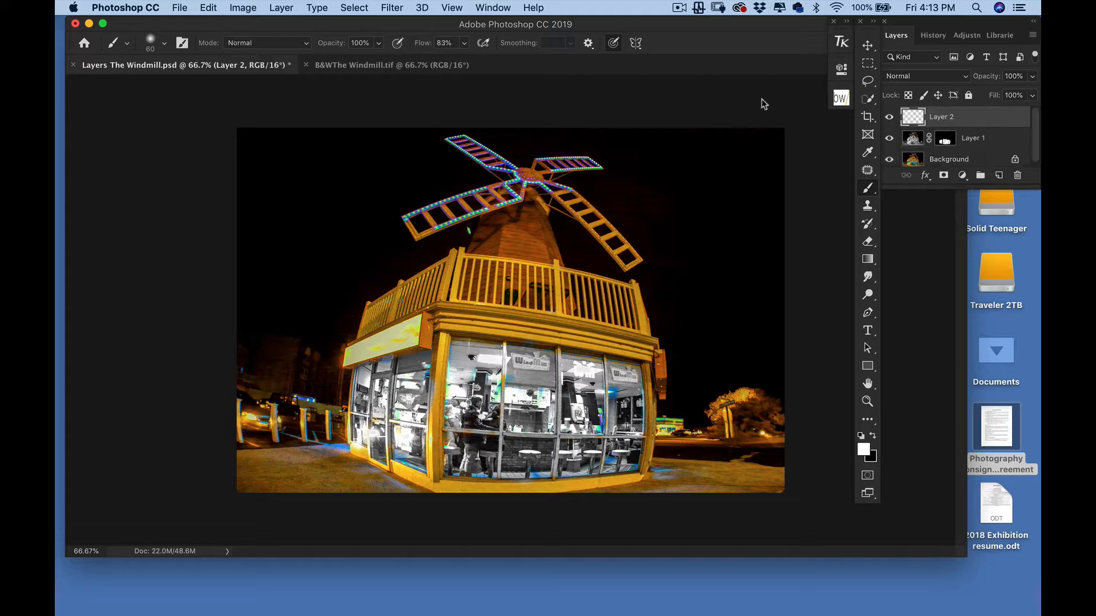